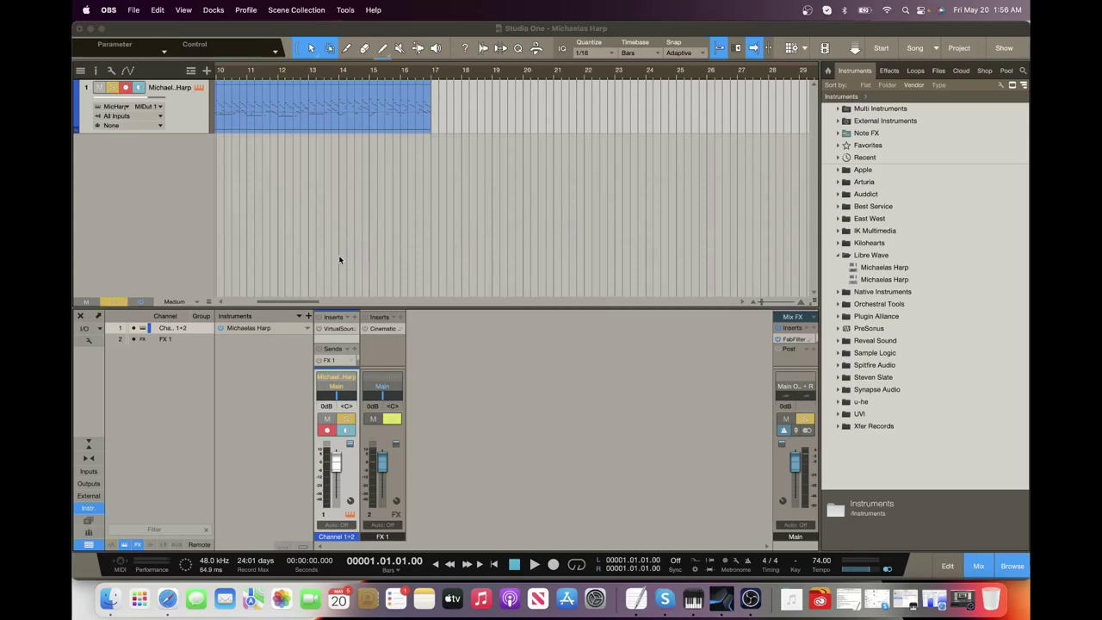
Step: Bring Studio One to the front, showing the Michaela's Harp instrument window
{"action": "left_click", "coordinate": [193, 90]}
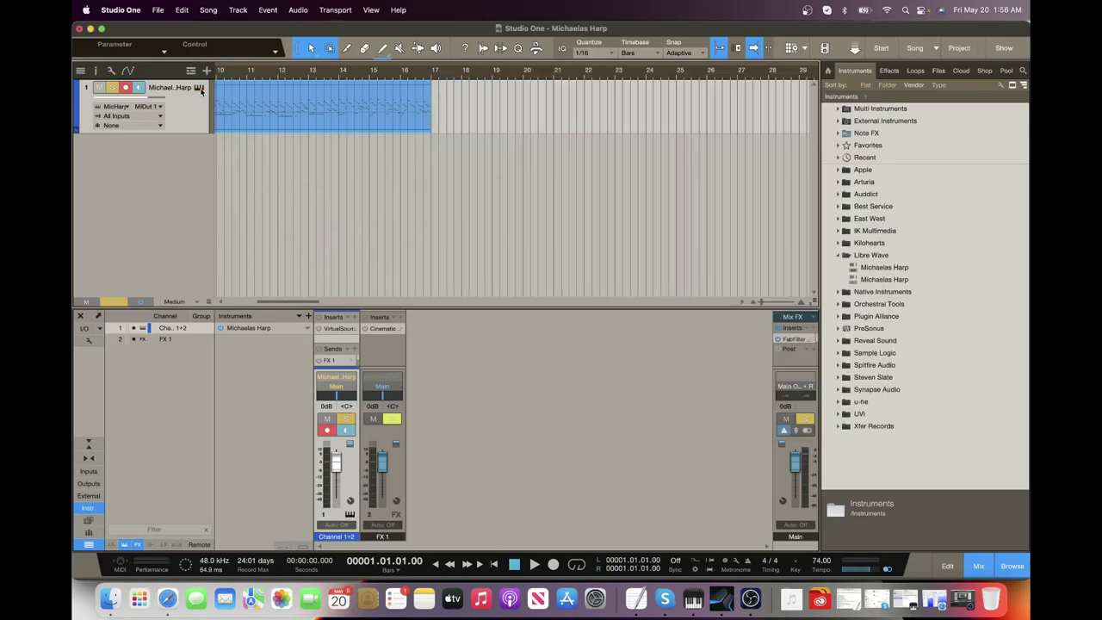
Step: Open the Michaela's Harp instrument window and play the harp part, stopping around bar 9
{"action": "left_click", "coordinate": [198, 89]}
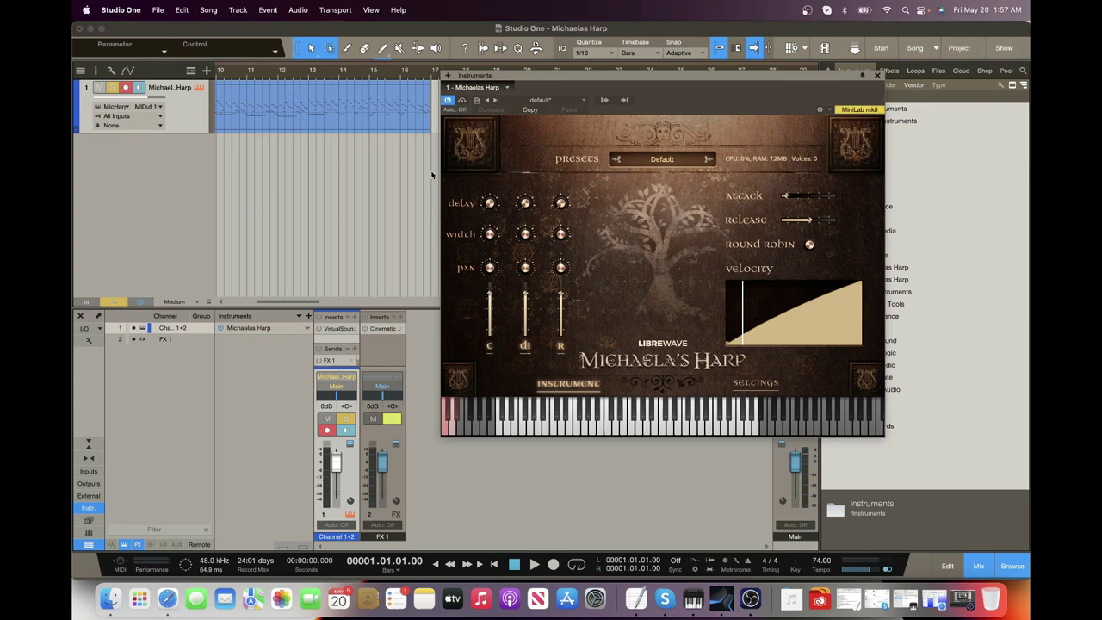
{"action": "left_click", "coordinate": [534, 564]}
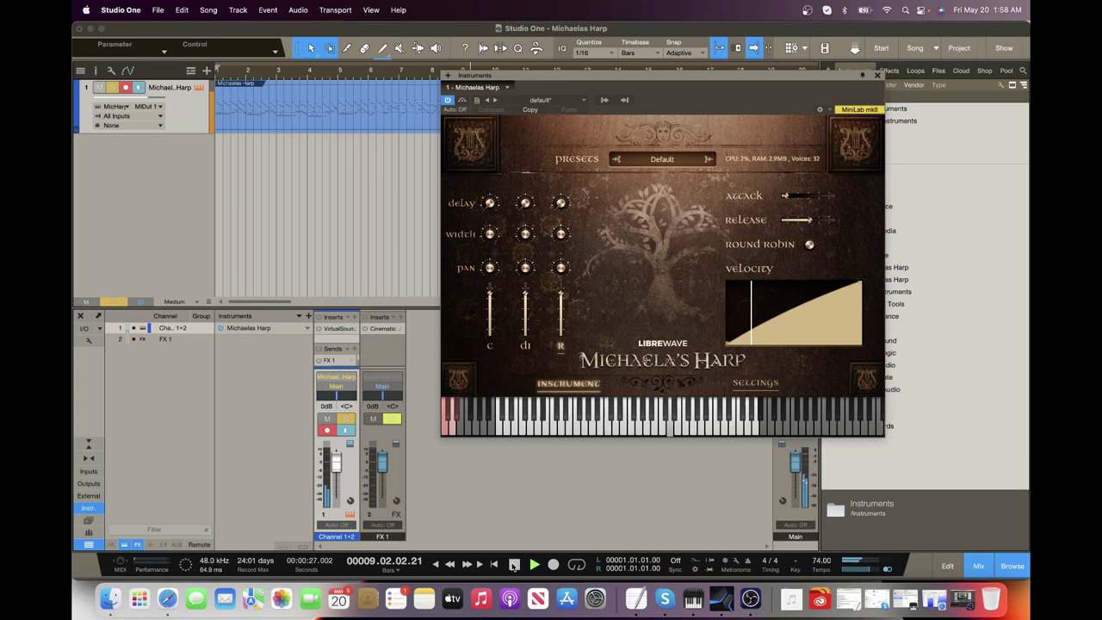
{"action": "left_click", "coordinate": [514, 564]}
Step: Open the harp part in the note editor and show note velocities in the controller lane
{"action": "double_click", "coordinate": [387, 129]}
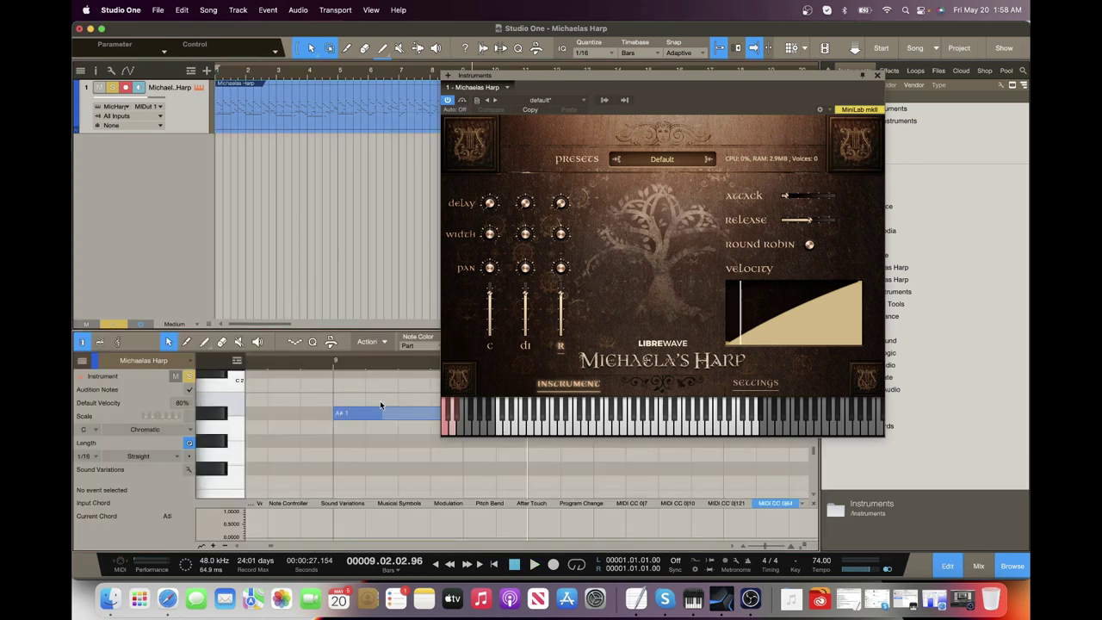
{"action": "left_click", "coordinate": [261, 506]}
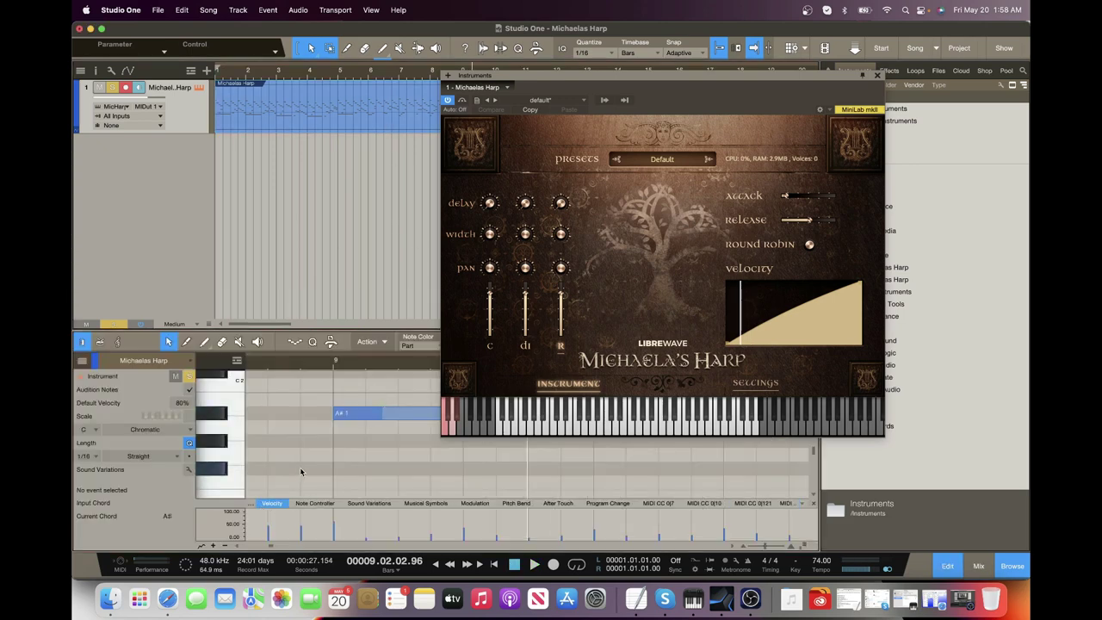
{"action": "left_click", "coordinate": [453, 433]}
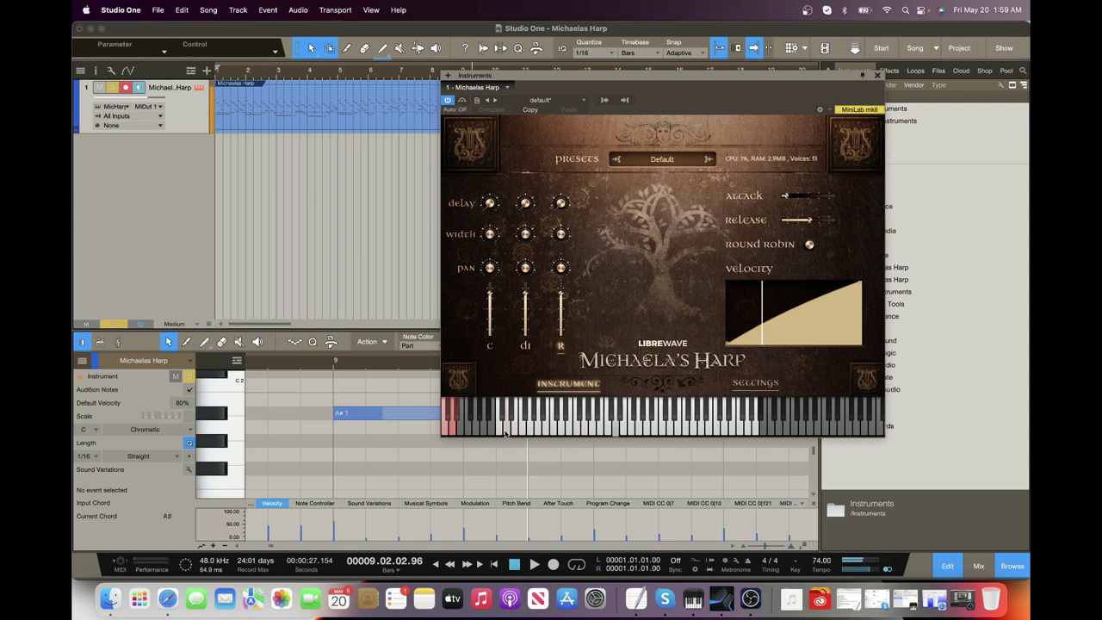
{"action": "left_click", "coordinate": [456, 422]}
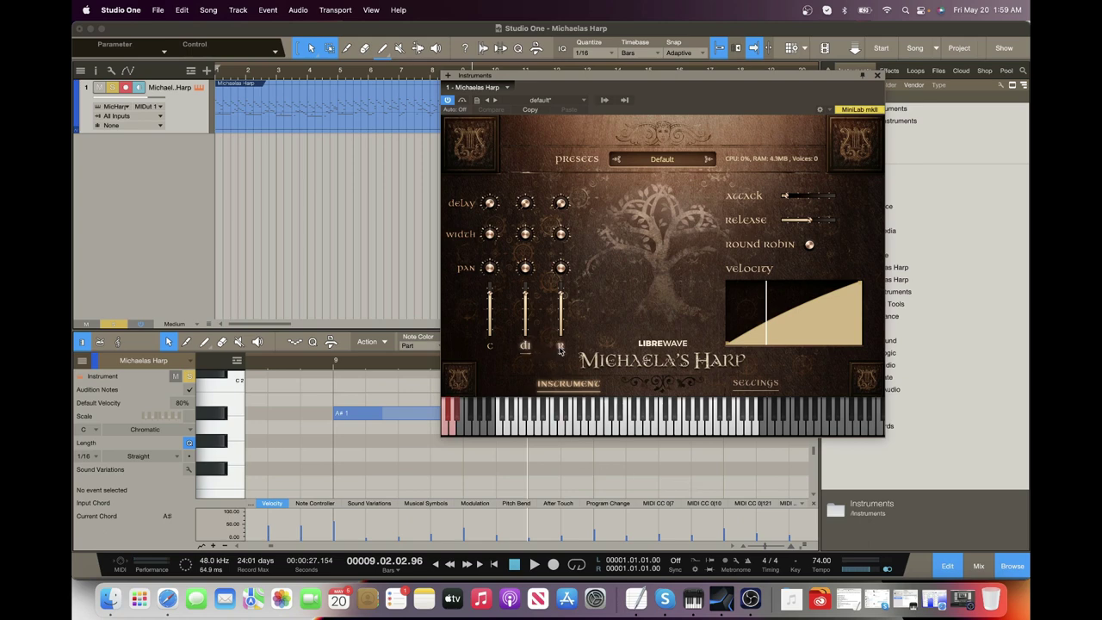
Step: Play the harp part from the start, auditioning the C, di and R mic positions, stopping at bar 6
{"action": "left_click", "coordinate": [492, 565]}
{"action": "left_click", "coordinate": [534, 565]}
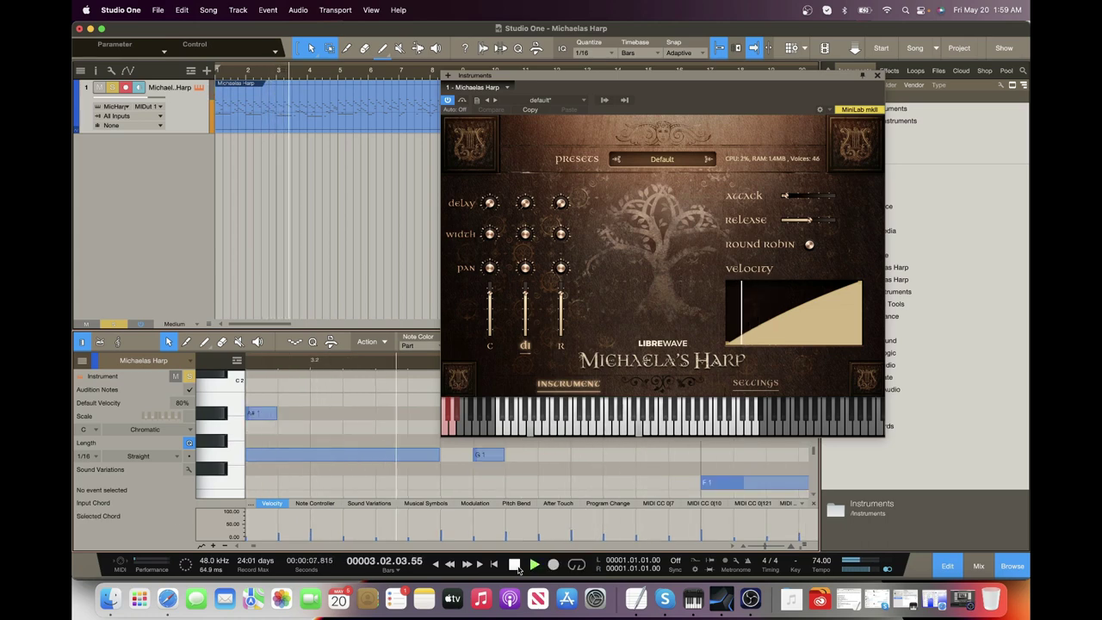
{"action": "left_click", "coordinate": [515, 565]}
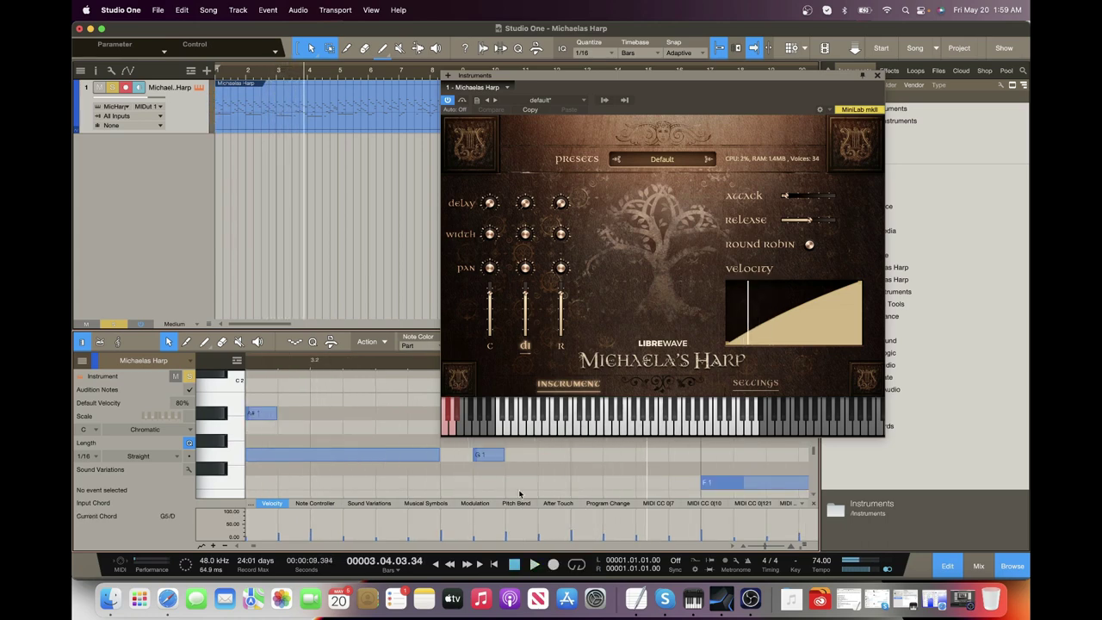
{"action": "left_click", "coordinate": [487, 349]}
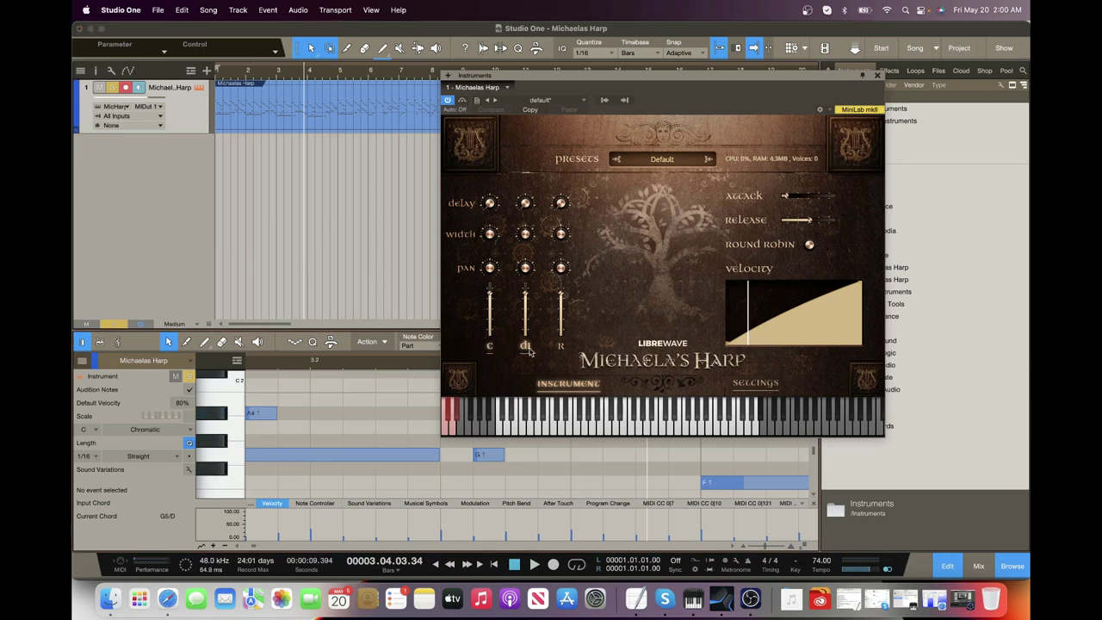
{"action": "left_click", "coordinate": [533, 565]}
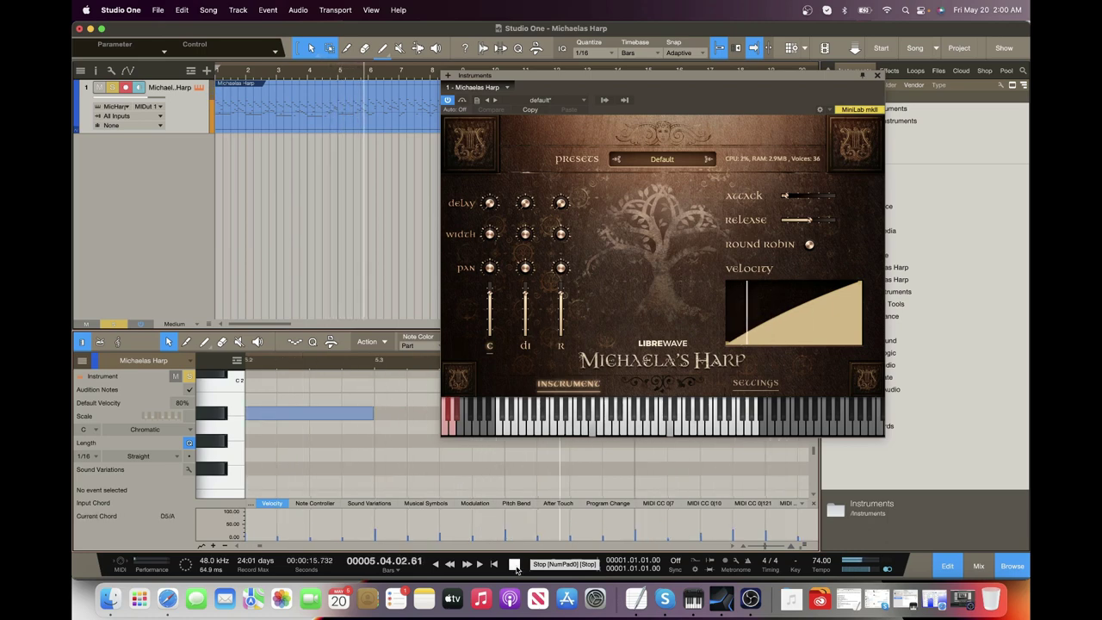
{"action": "left_click", "coordinate": [516, 565]}
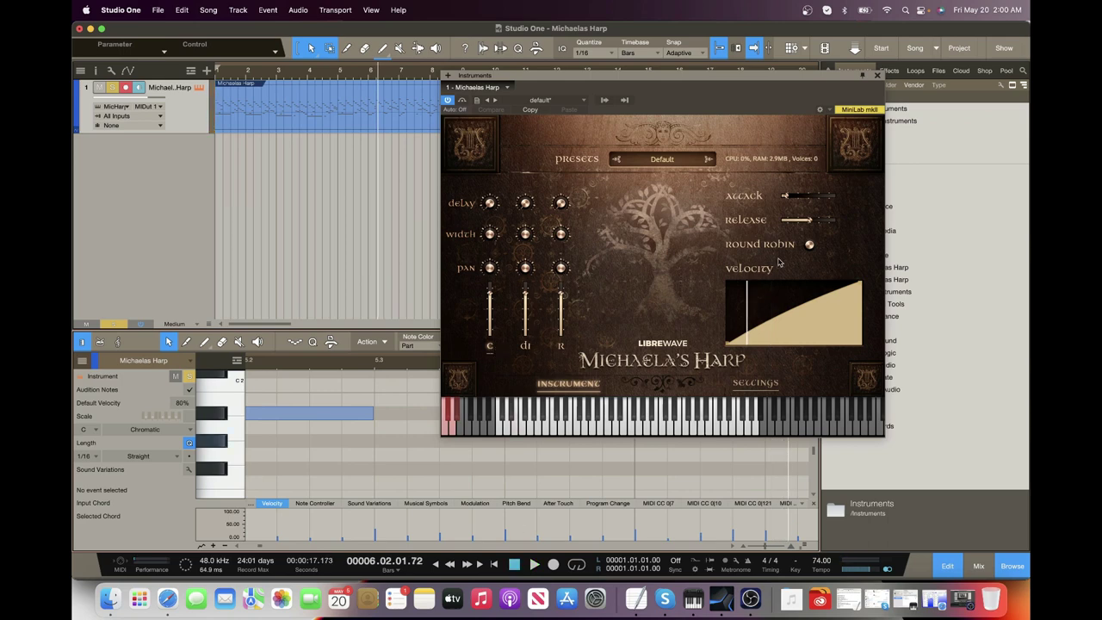
Step: Audition the Distant preset from bar 1, then switch to Ping-Pong and replay
{"action": "left_click", "coordinate": [709, 159]}
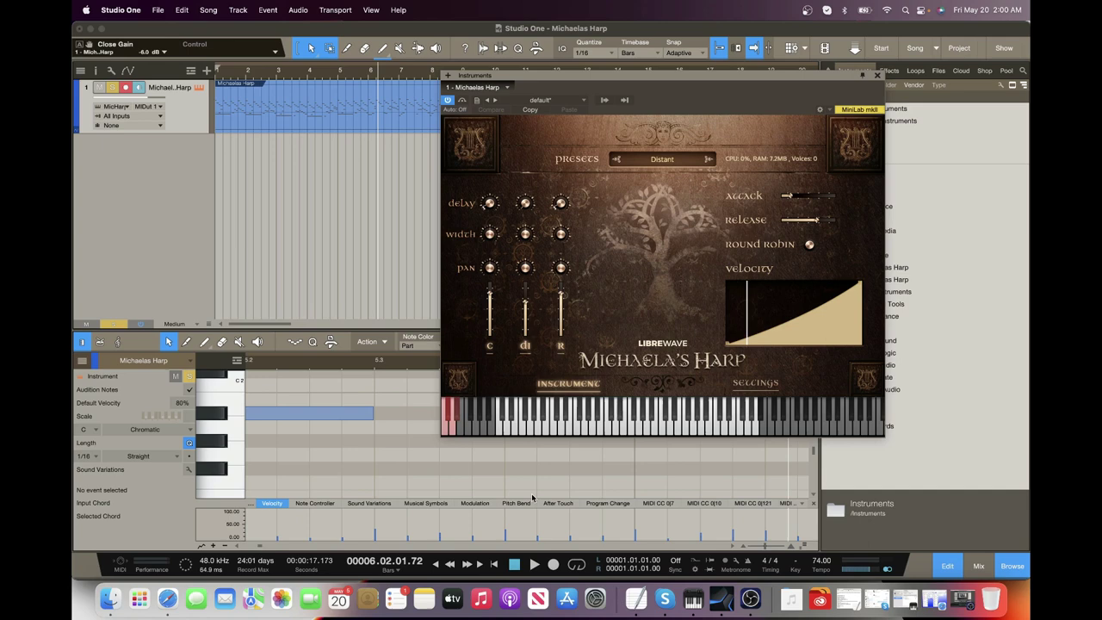
{"action": "left_click", "coordinate": [494, 565]}
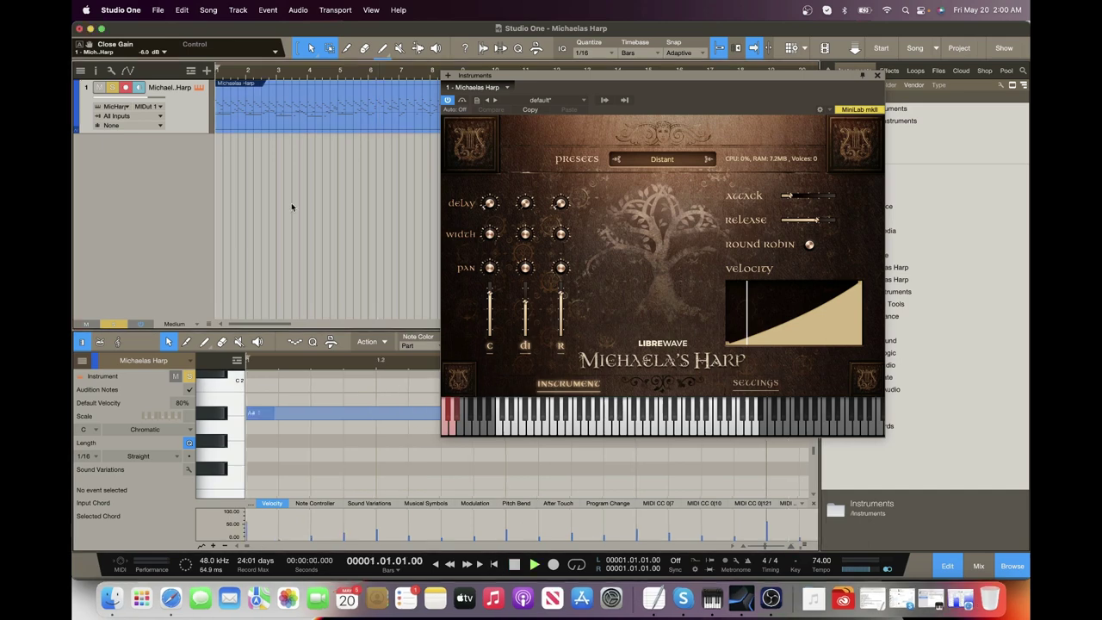
{"action": "key", "text": "space"}
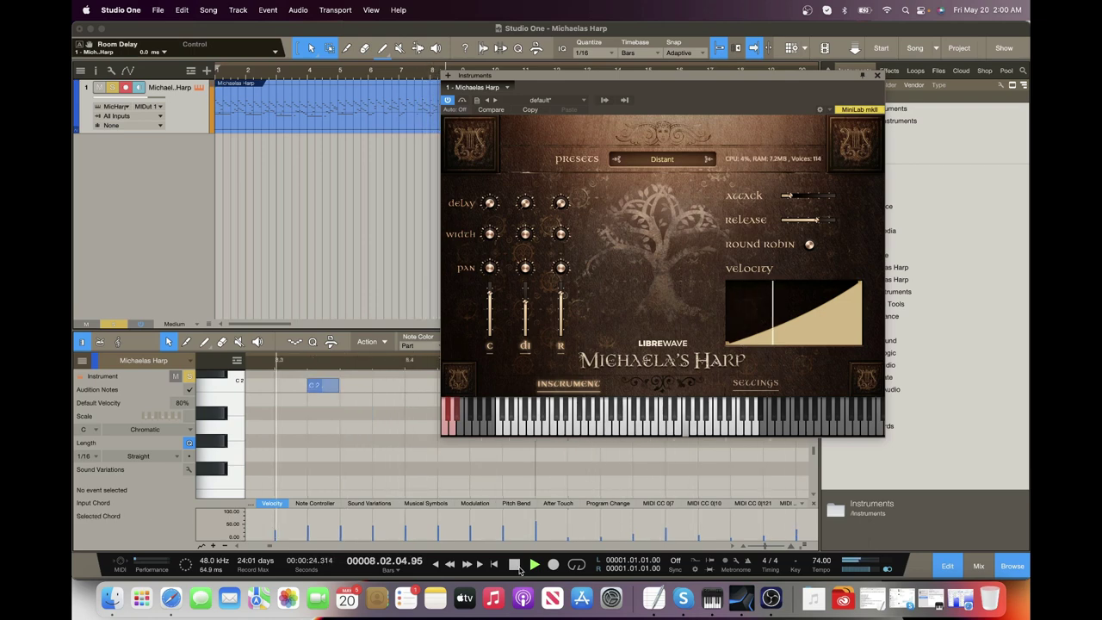
{"action": "left_click", "coordinate": [519, 571]}
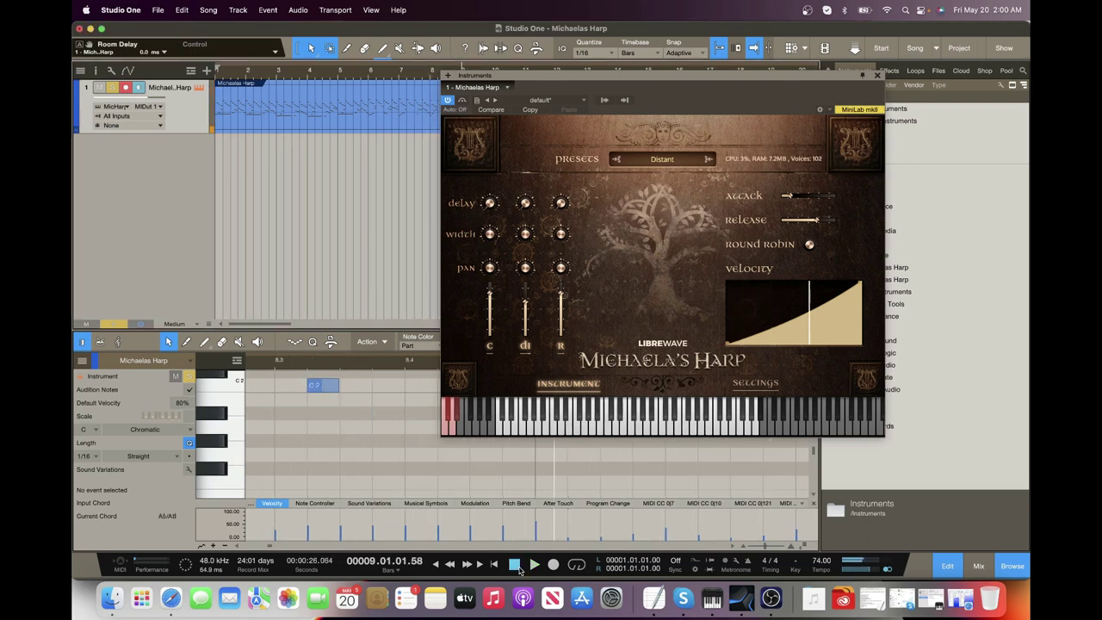
{"action": "left_click", "coordinate": [708, 159]}
{"action": "key", "text": "space"}
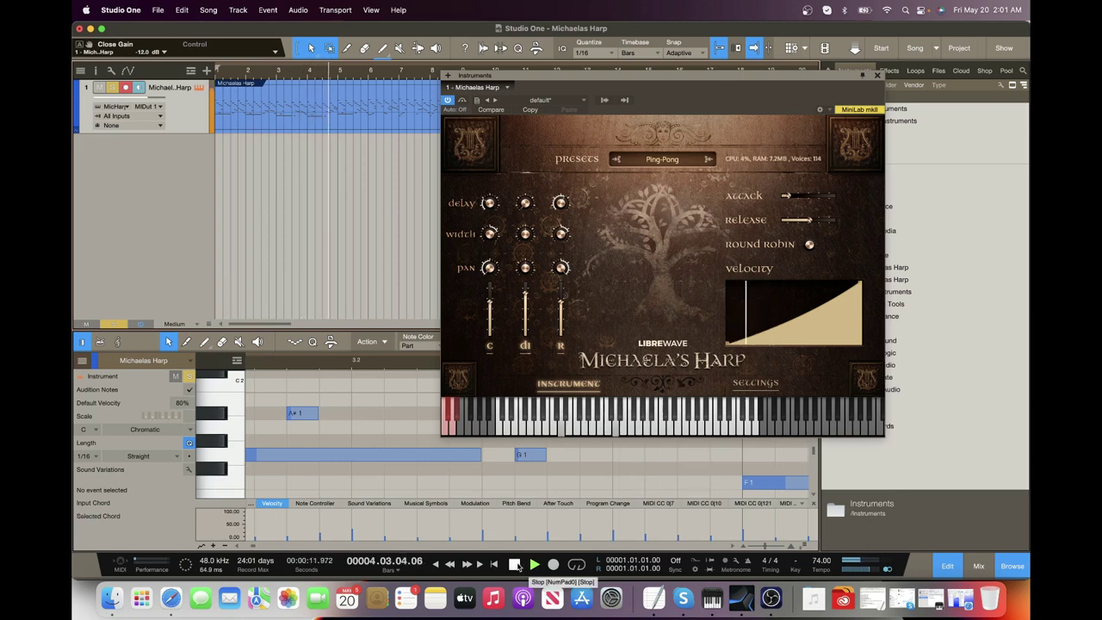
Step: Audition the Plinky, Rain drops and Stop Start presets during playback, stopping at bar 13
{"action": "left_click", "coordinate": [515, 564]}
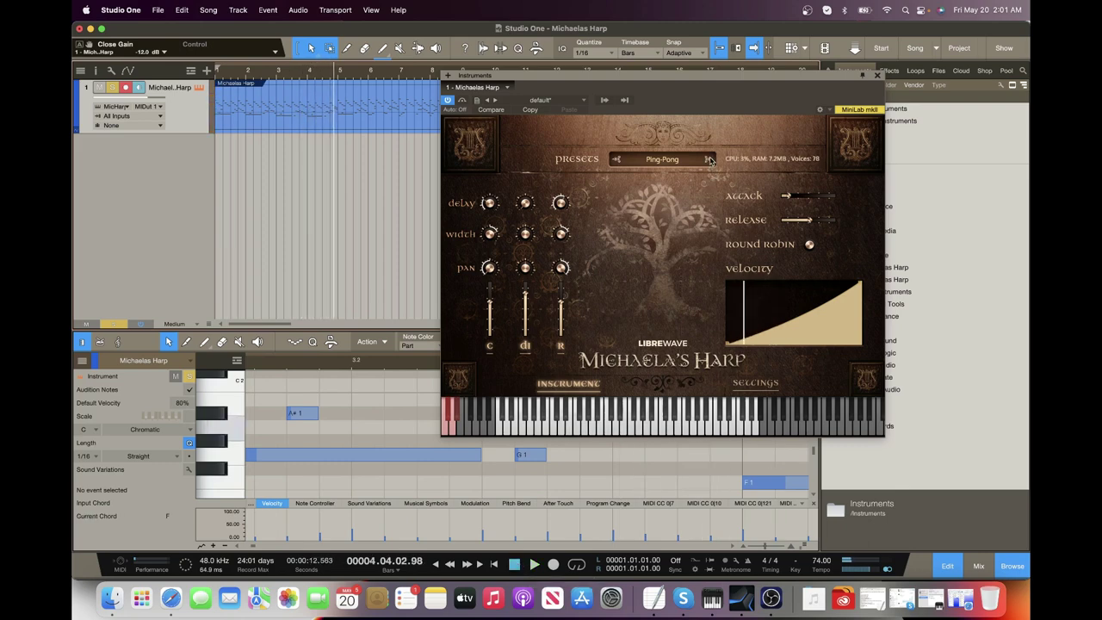
{"action": "left_click", "coordinate": [708, 160]}
{"action": "left_click", "coordinate": [534, 564]}
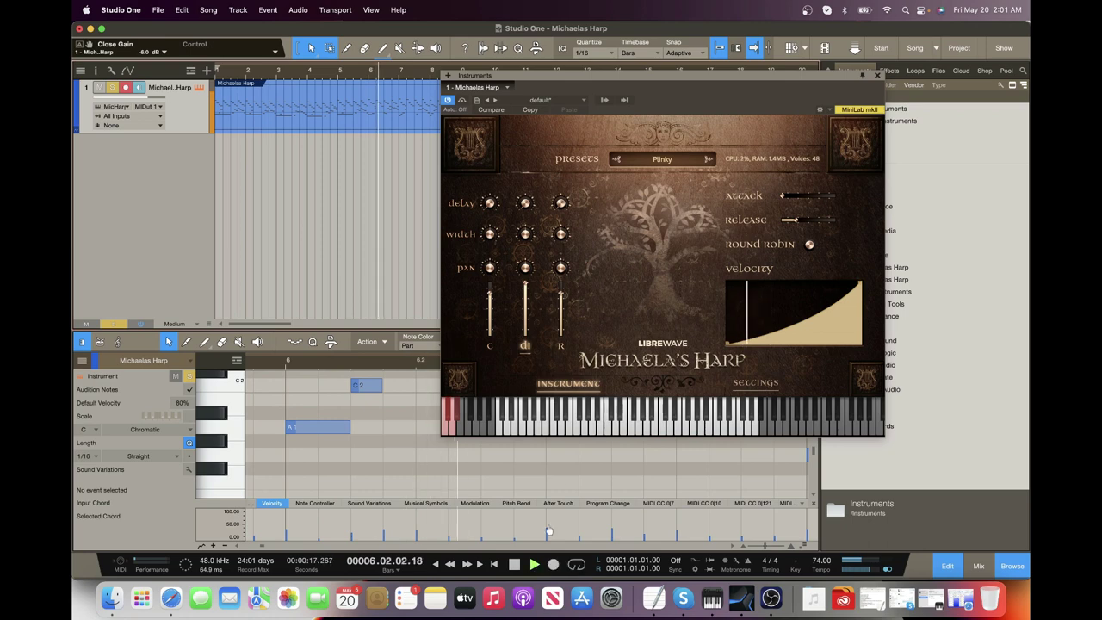
{"action": "left_click", "coordinate": [709, 161]}
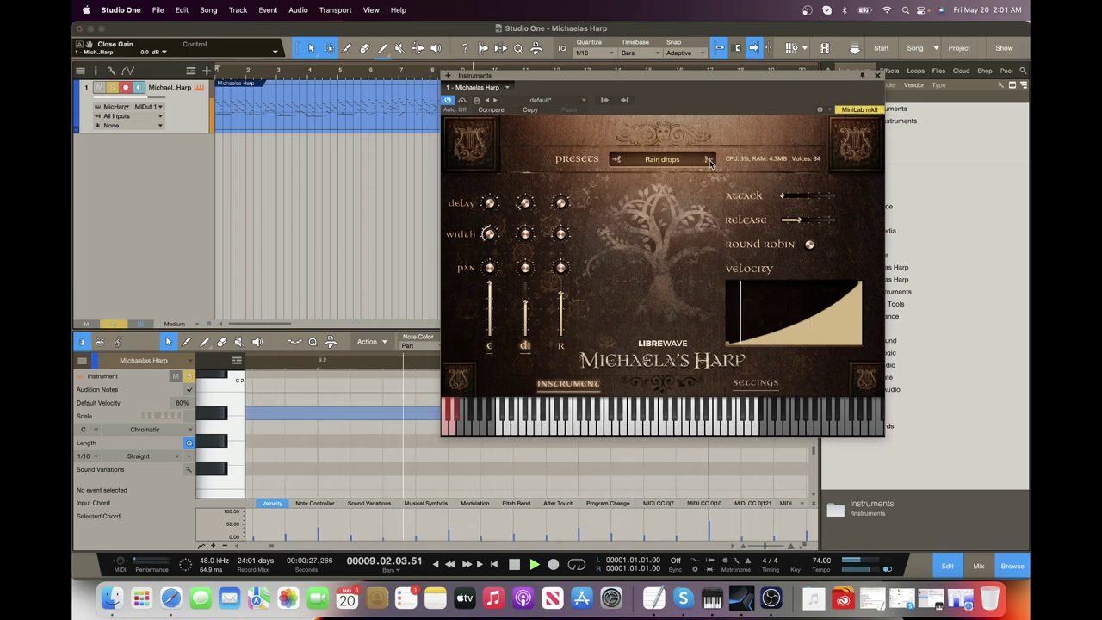
{"action": "left_click", "coordinate": [709, 160]}
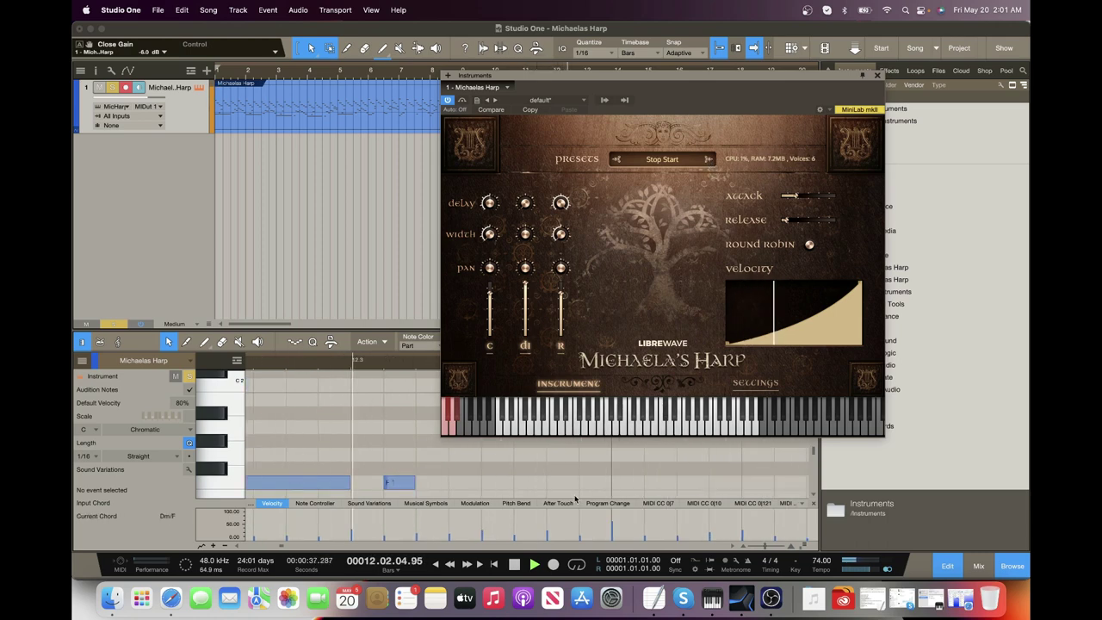
{"action": "left_click", "coordinate": [514, 565]}
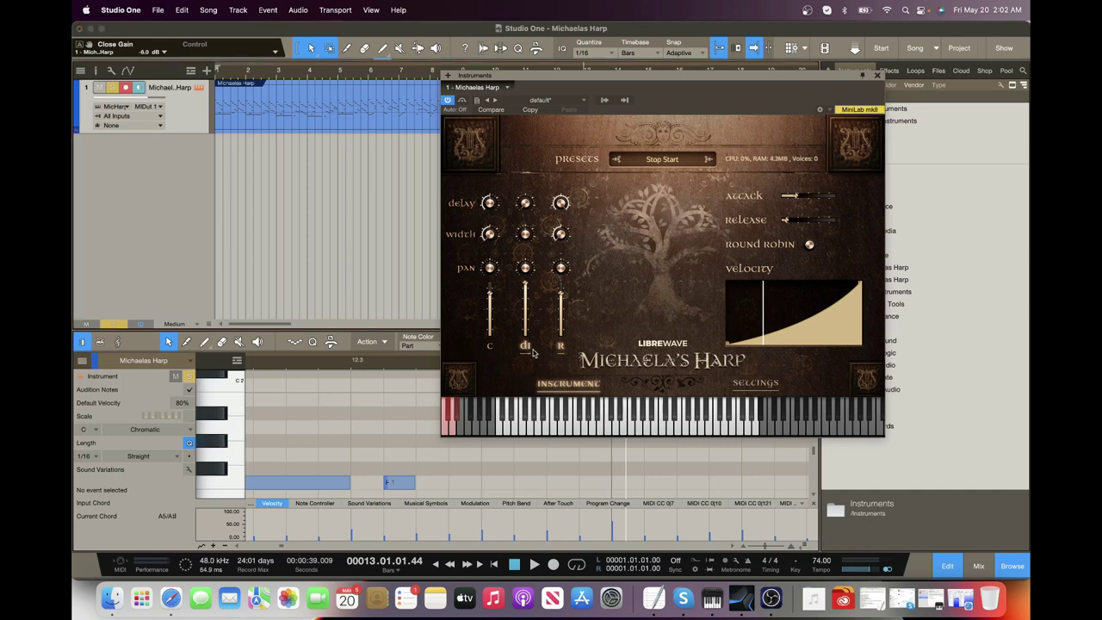
Step: Step back through Rain drops to the Default preset and show the mixer console
{"action": "left_click", "coordinate": [617, 160]}
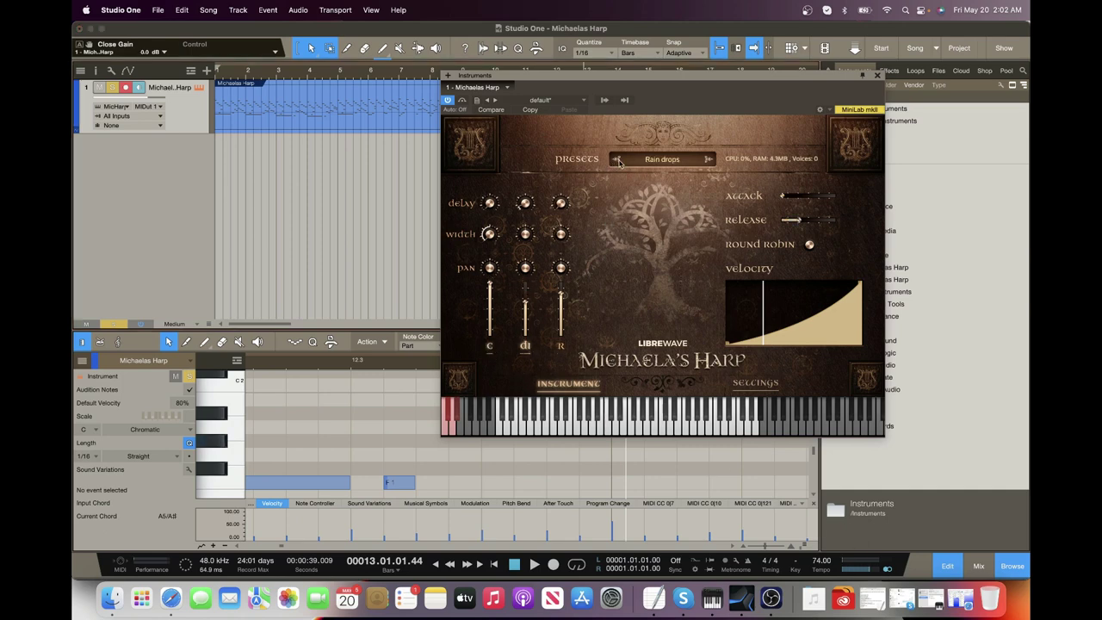
{"action": "left_click", "coordinate": [616, 159]}
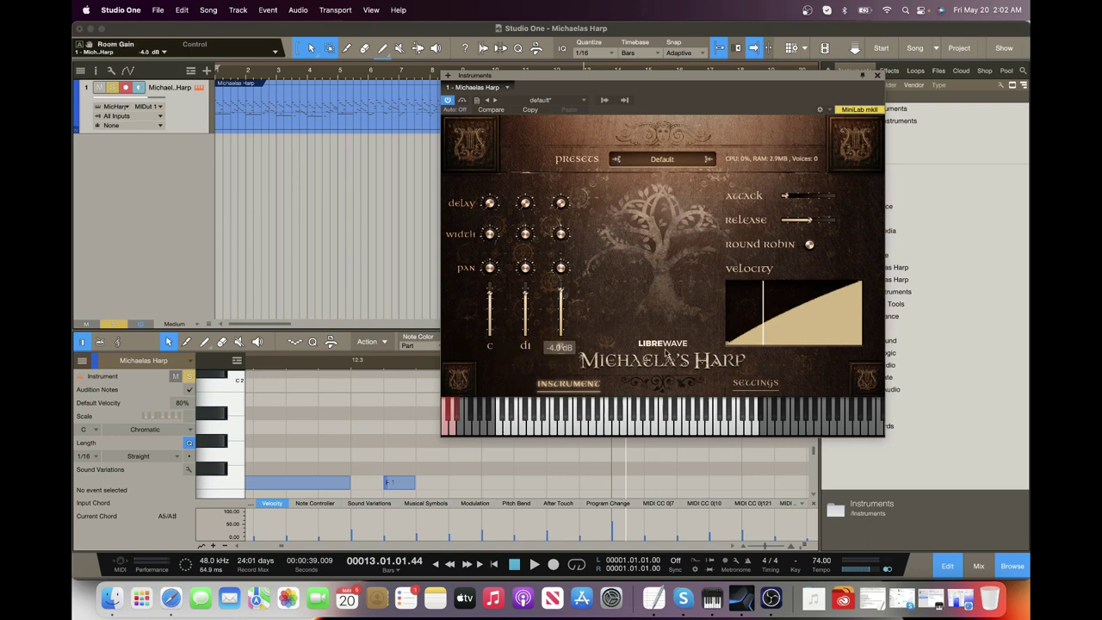
{"action": "left_click", "coordinate": [980, 567]}
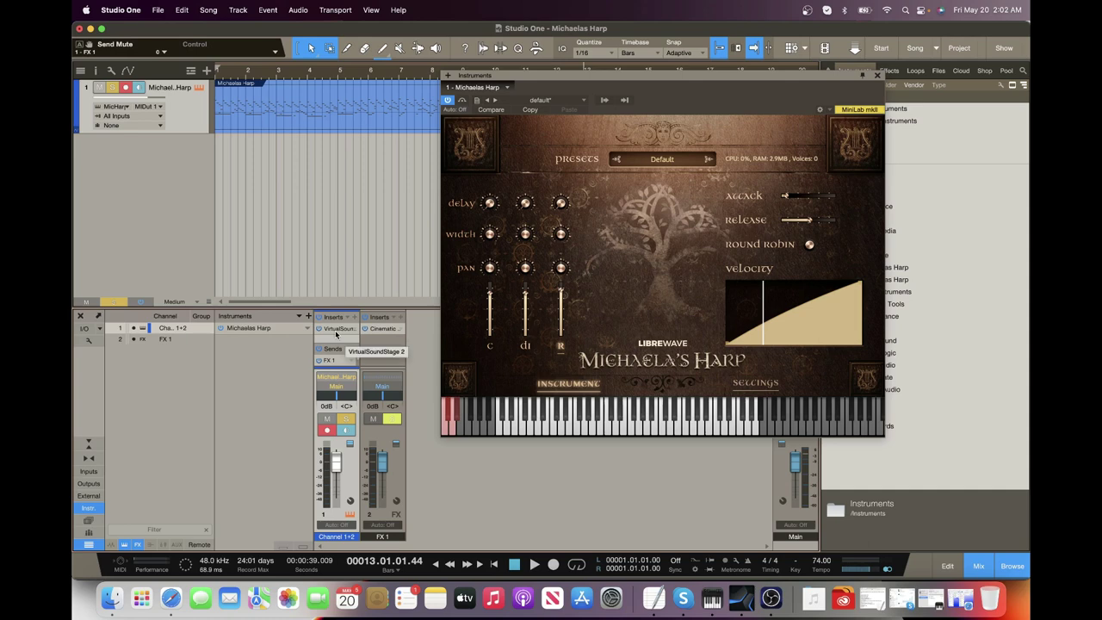
Step: Inspect and close the harp channel's VirtualSoundStage 2 insert, then return to bar 1
{"action": "left_click", "coordinate": [336, 335]}
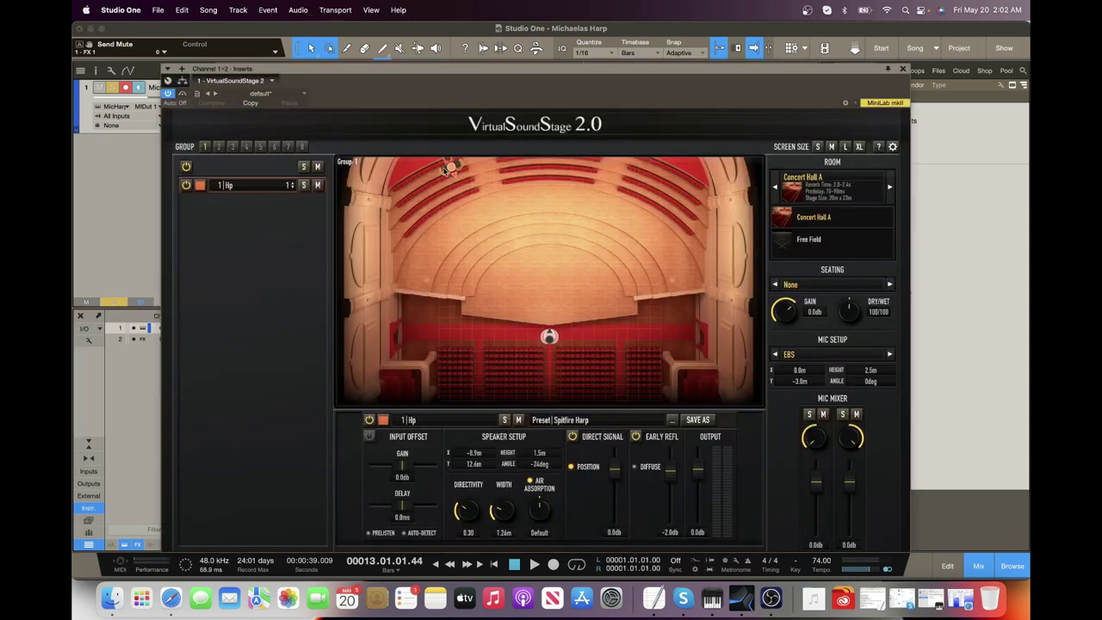
{"action": "left_click", "coordinate": [903, 69]}
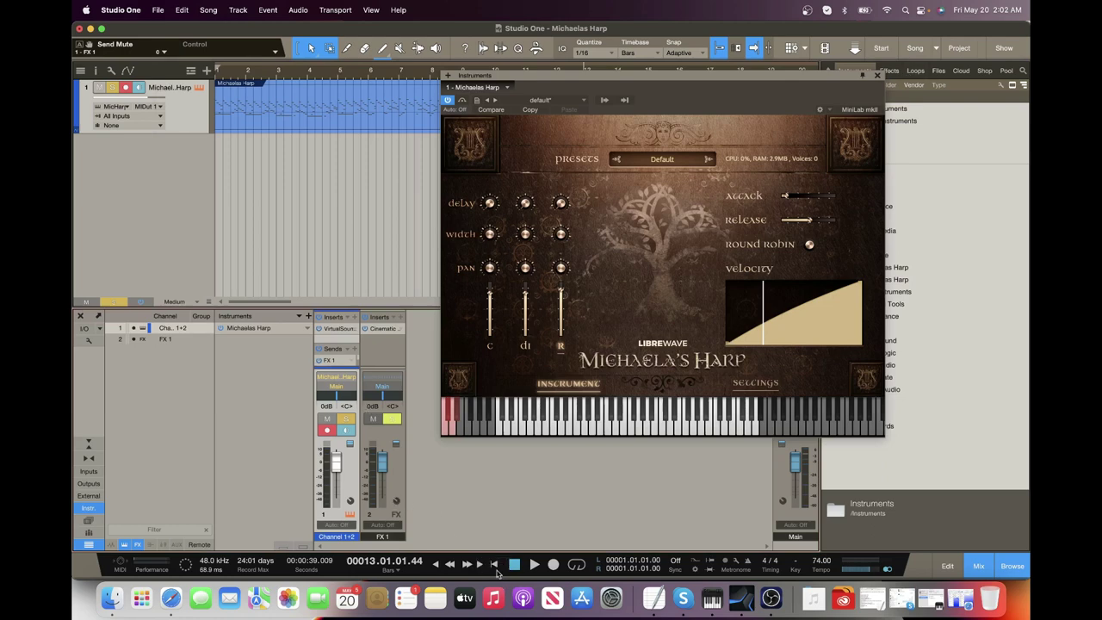
{"action": "left_click", "coordinate": [494, 565]}
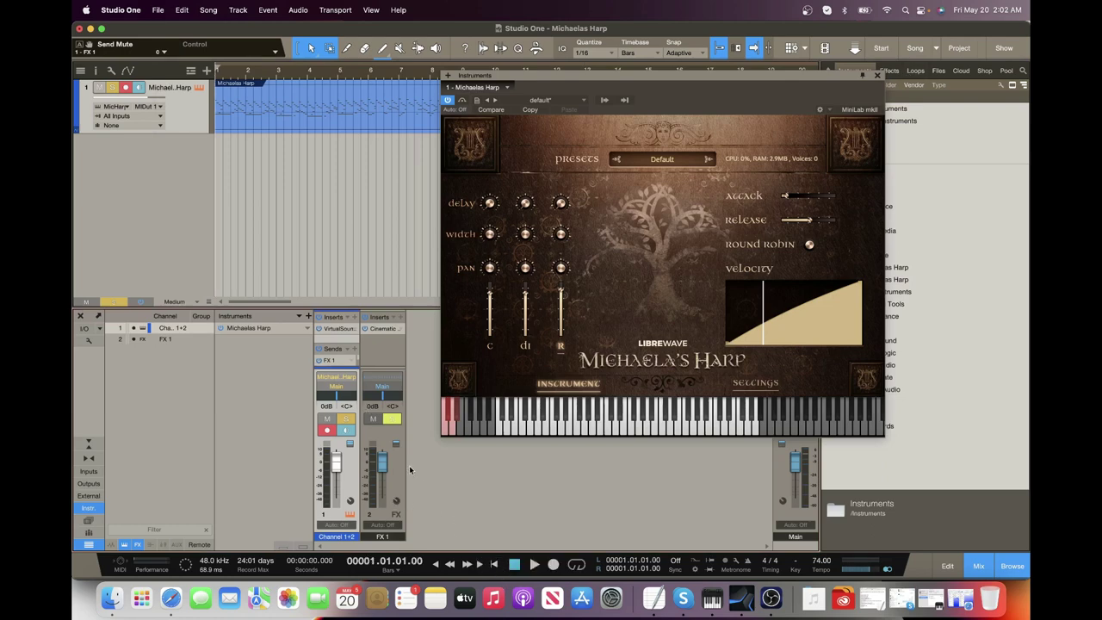